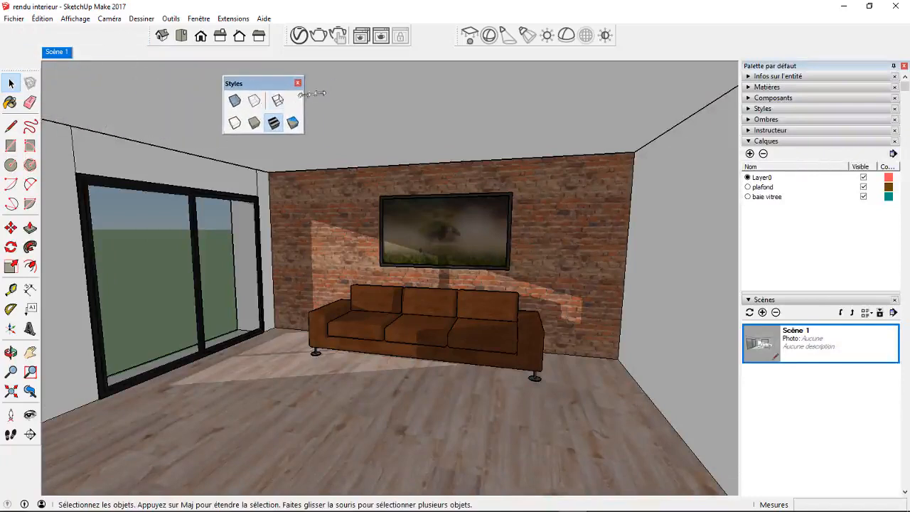
Reshape the floating Styles toolbar into a single row and switch the model display to Monochrome.
left_click_drag(301, 81, 379, 70)
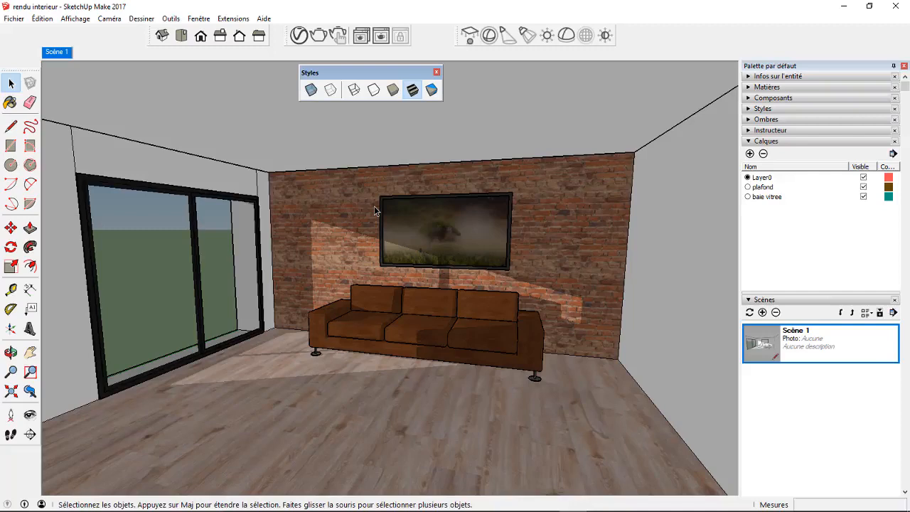
left_click(413, 89)
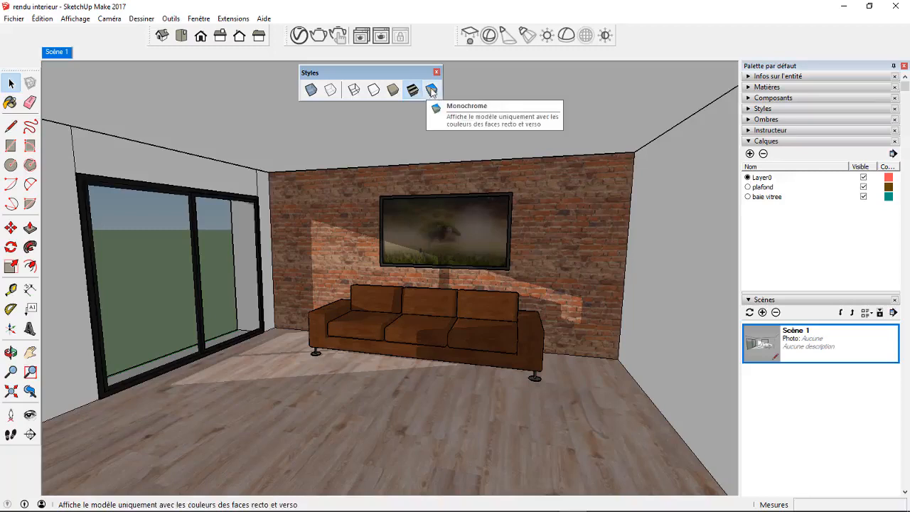
left_click(431, 90)
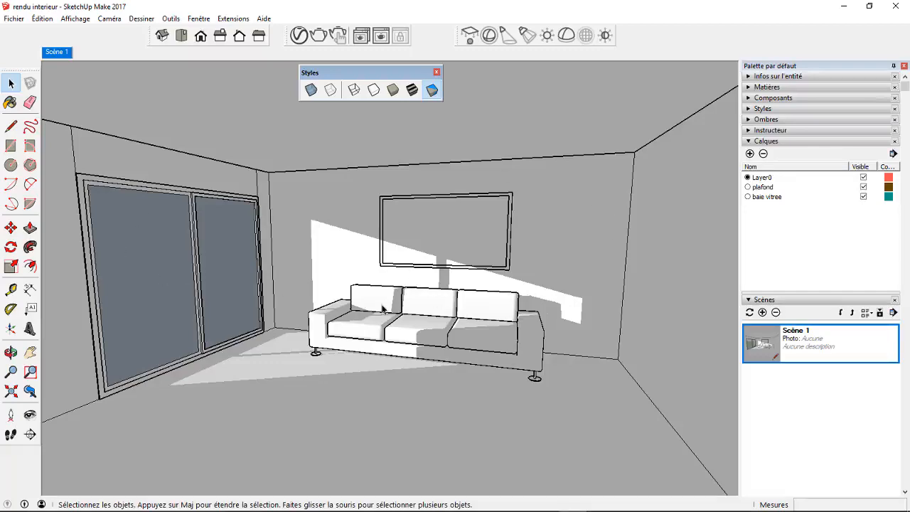
Examine the window wall and sofa in monochrome display, and return to the Scène 1 view.
middle_click_drag(152, 254, 126, 250)
scroll(126, 250, "up", 3)
mouse_move(186, 249)
middle_mouse_down()
mouse_move(91, 249)
mouse_move(40, 212)
mouse_move(166, 201)
mouse_move(183, 245)
middle_mouse_up()
scroll(171, 241, "down", 2)
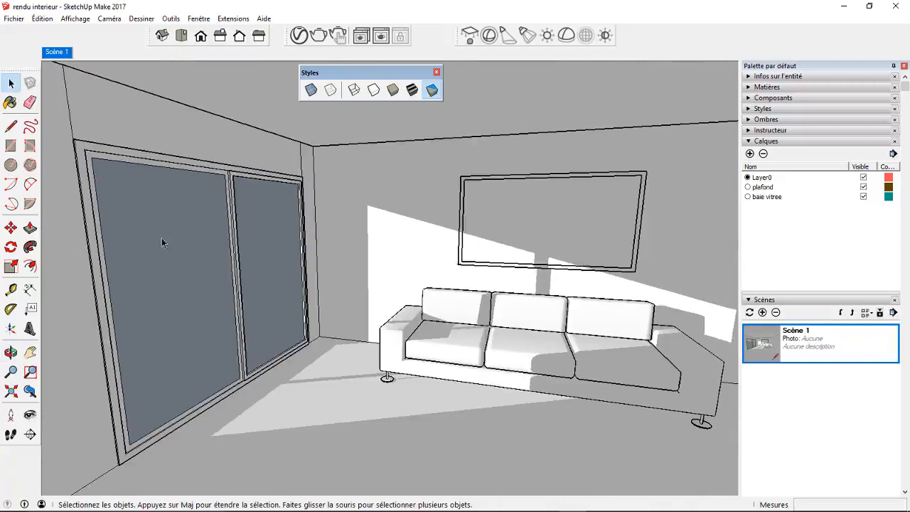
scroll(138, 250, "down", 1)
scroll(513, 332, "up", 2)
middle_click_drag(513, 332, 429, 323)
scroll(429, 323, "down", 2)
left_click(62, 53)
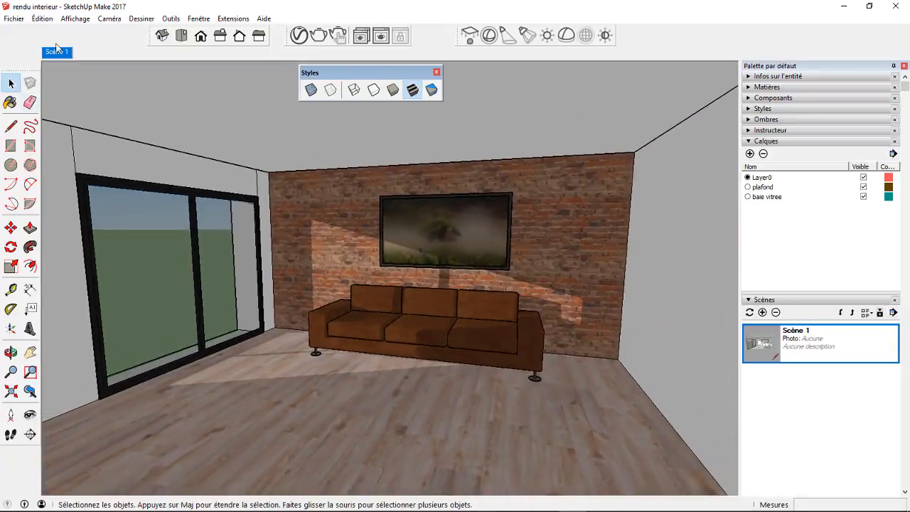
Compare the Monochrome, textured, shaded, Hidden Line and Wireframe face styles on the room, ending on Monochrome.
left_click(432, 92)
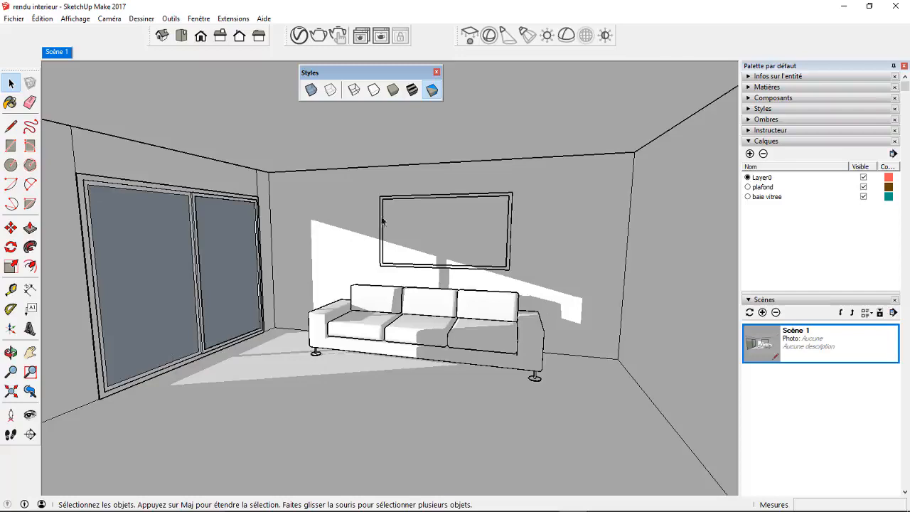
left_click(412, 91)
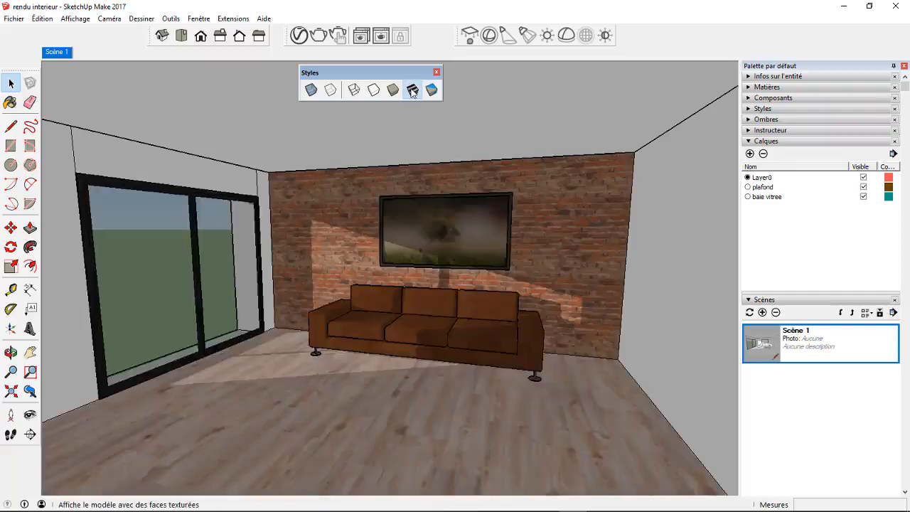
left_click(393, 90)
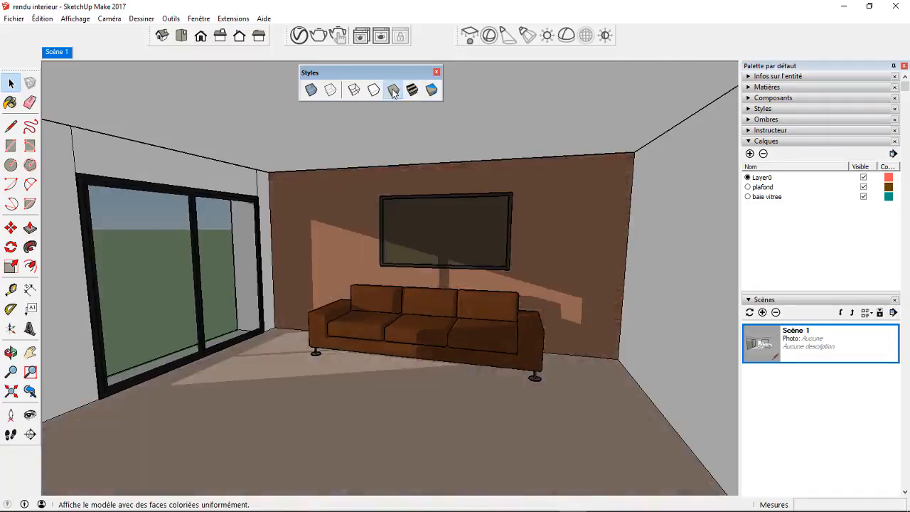
left_click(374, 91)
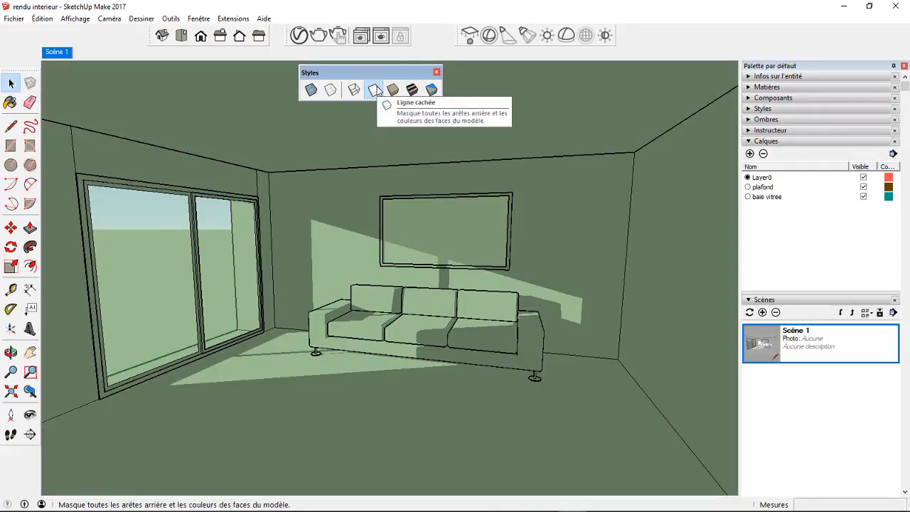
left_click(354, 89)
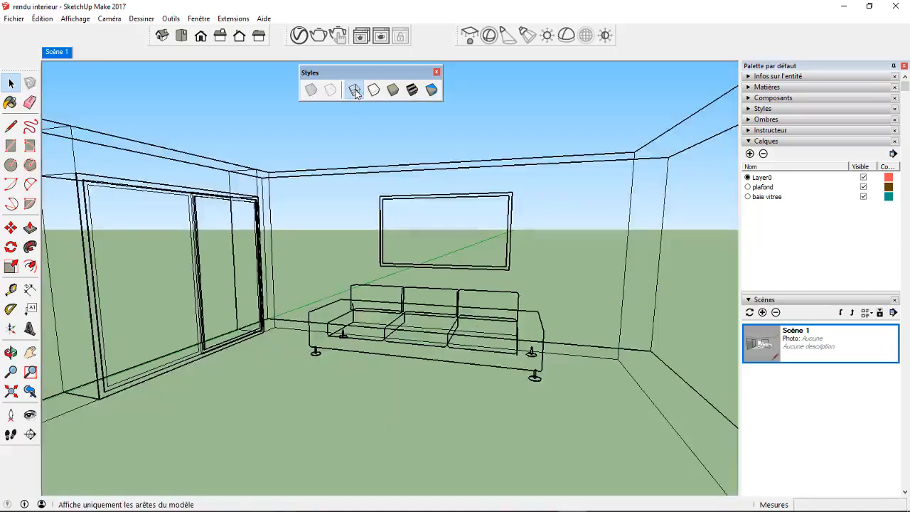
left_click(432, 90)
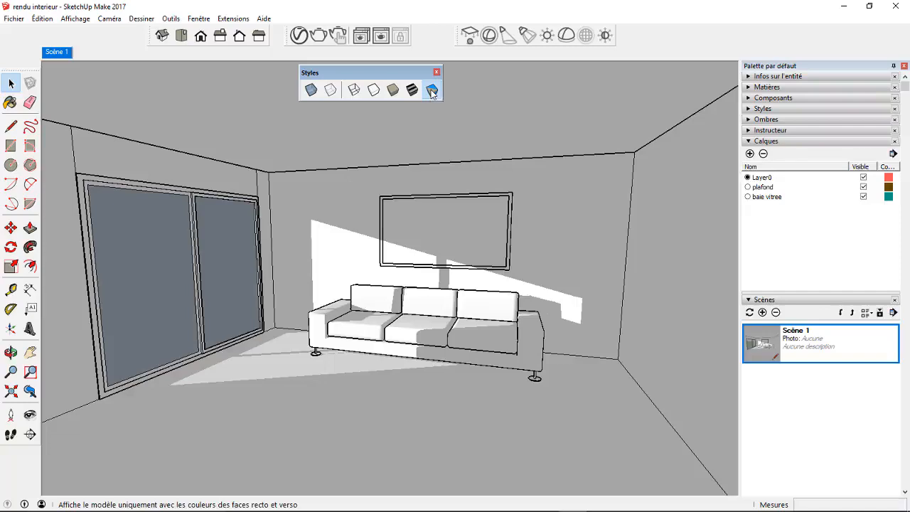
Dock the Styles toolbar beside the views toolbar and space out the views, V-Ray render and V-Ray lights toolbars.
left_click_drag(388, 71, 98, 33)
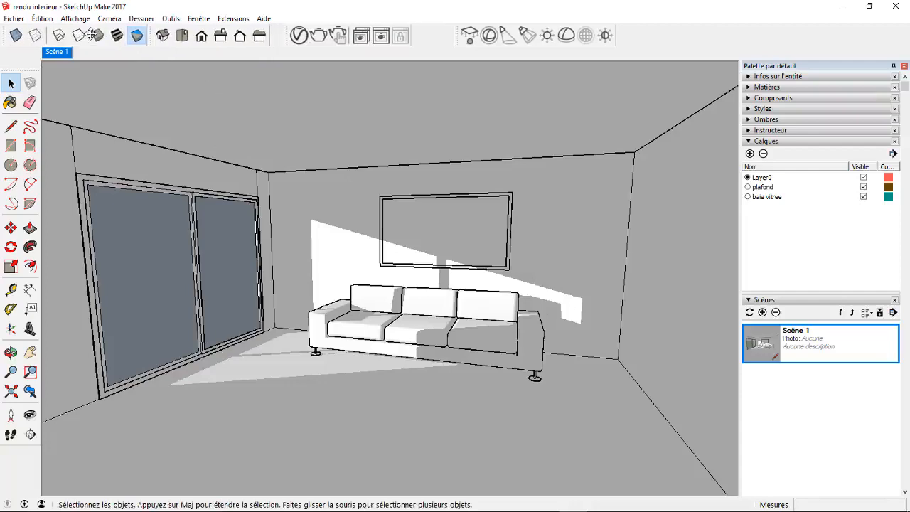
left_click_drag(459, 37, 633, 38)
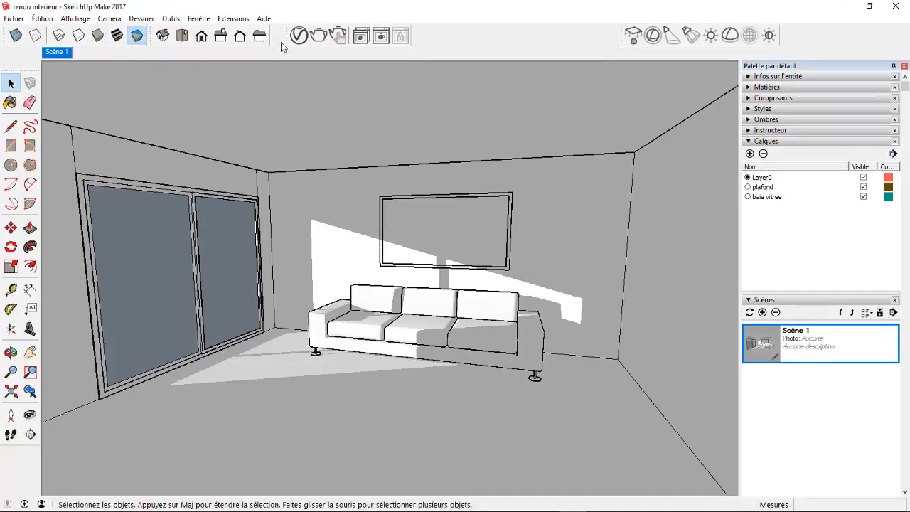
left_click_drag(289, 36, 446, 47)
left_click_drag(151, 36, 251, 39)
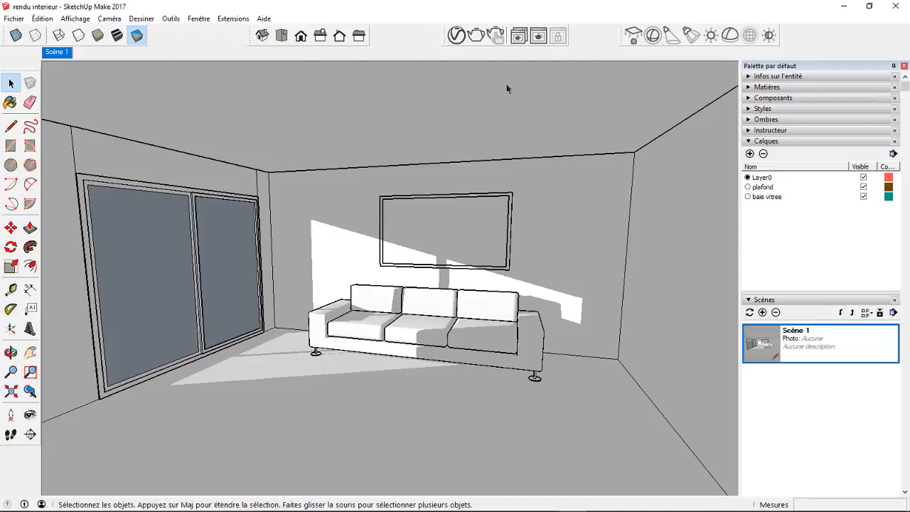
Start a V-Ray interactive render of the room, close its progress window and reposition the frame buffer.
left_click(498, 37)
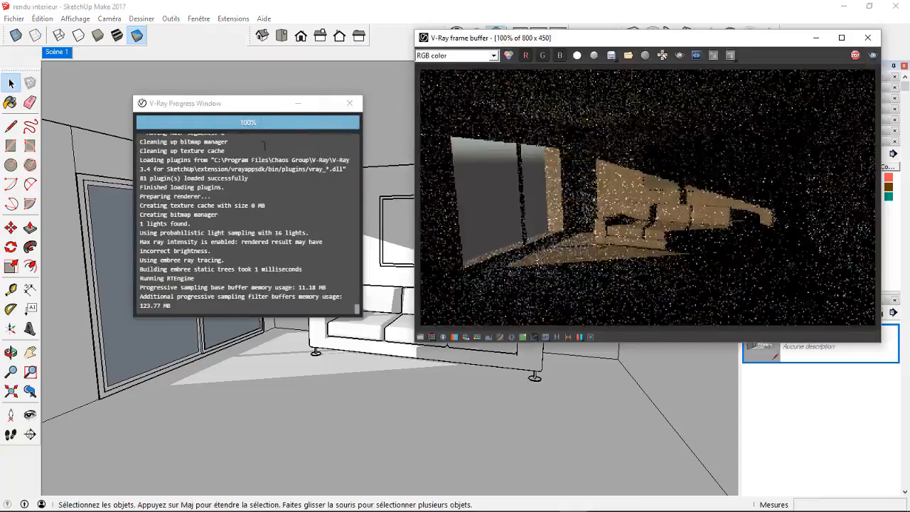
left_click(350, 103)
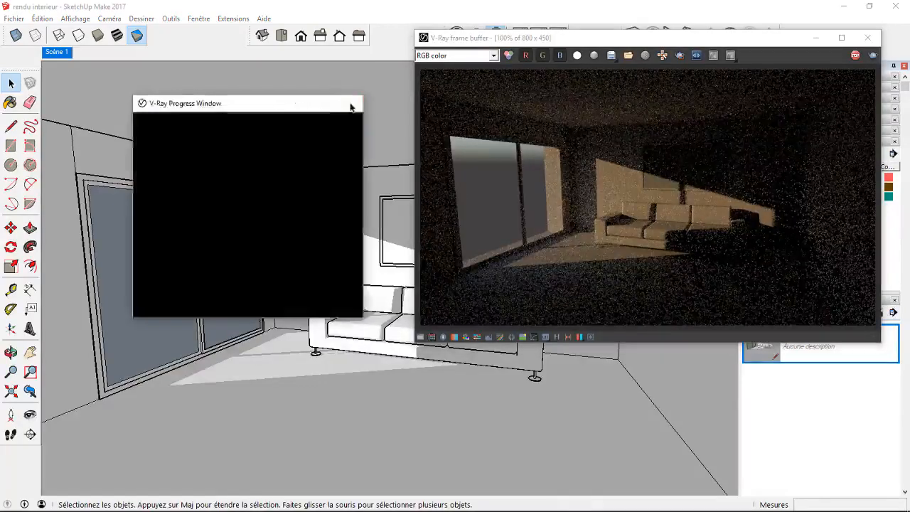
left_click_drag(715, 42, 694, 58)
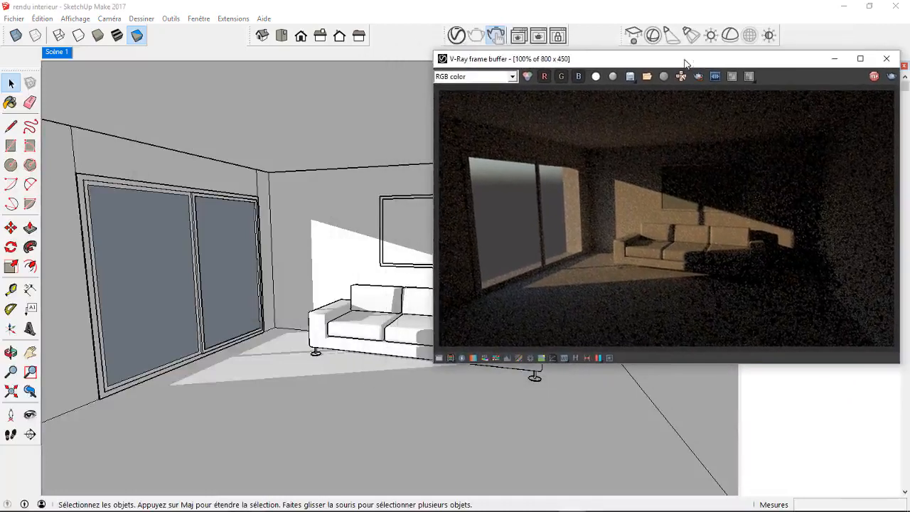
Open the V-Ray Asset Editor, collapse its parameter pane and arrange it beside the frame buffer.
left_click(458, 36)
left_click_drag(498, 34, 218, 61)
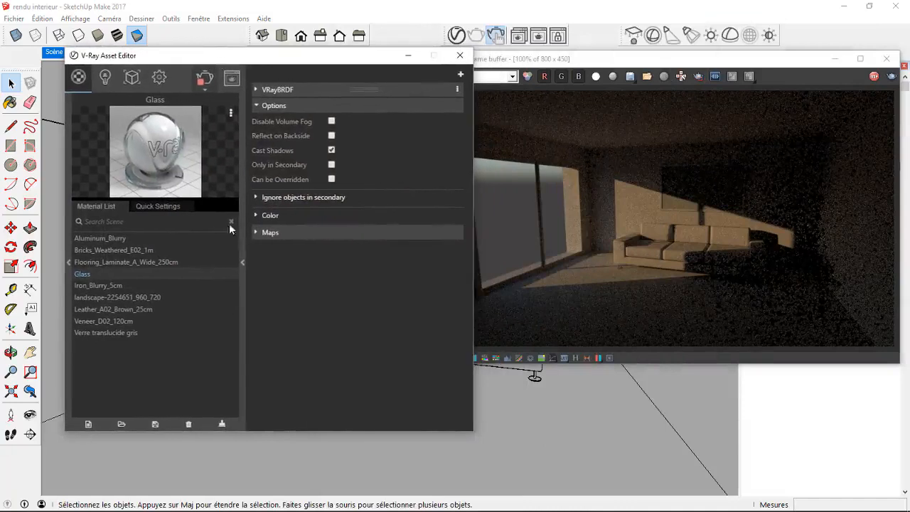
left_click(243, 260)
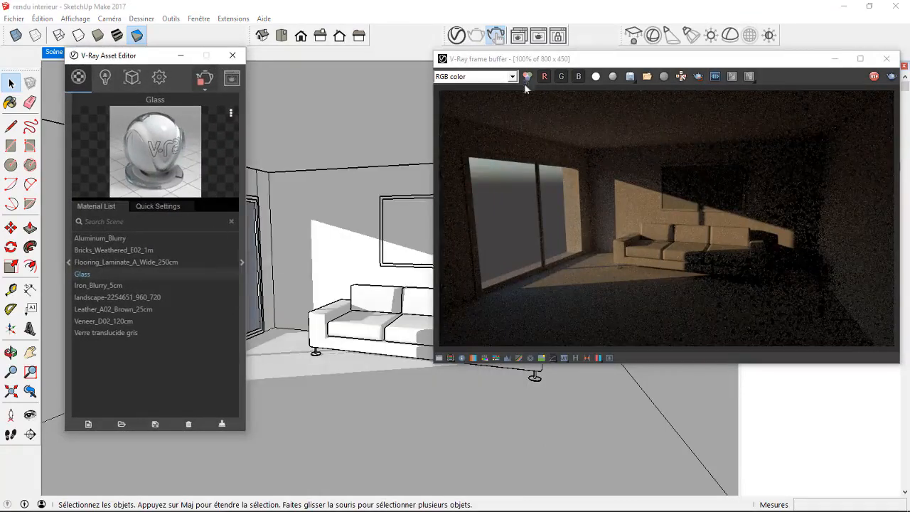
left_click_drag(543, 63, 478, 60)
left_click_drag(147, 58, 203, 71)
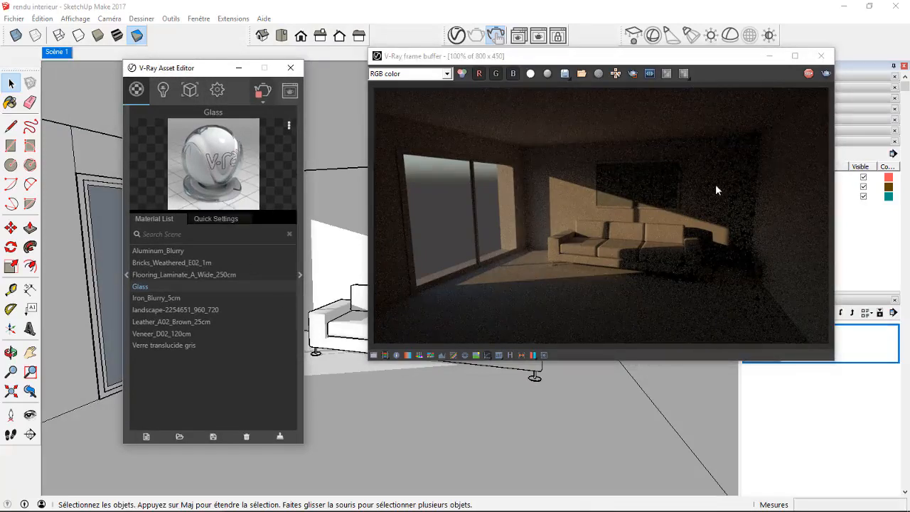
Open the V-Ray render settings and examine the Sky texture parameters assigned to the environment background.
left_click(219, 91)
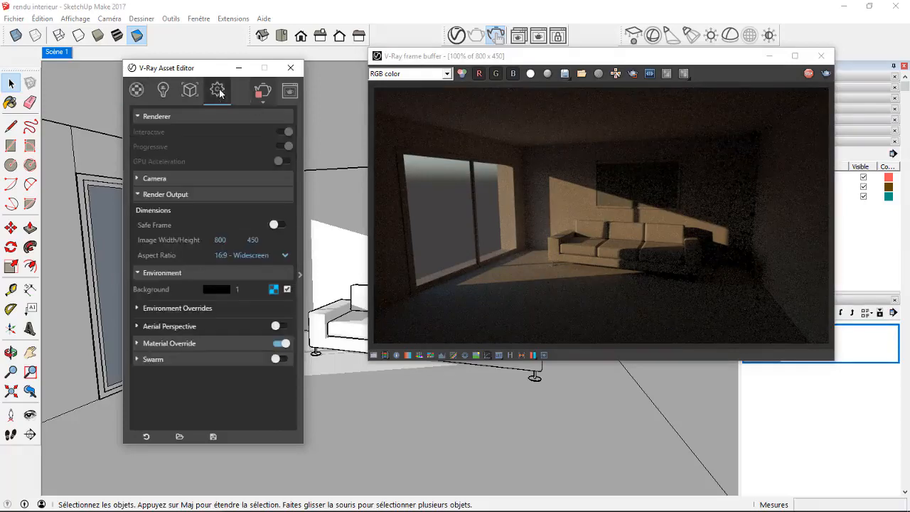
left_click_drag(214, 72, 197, 37)
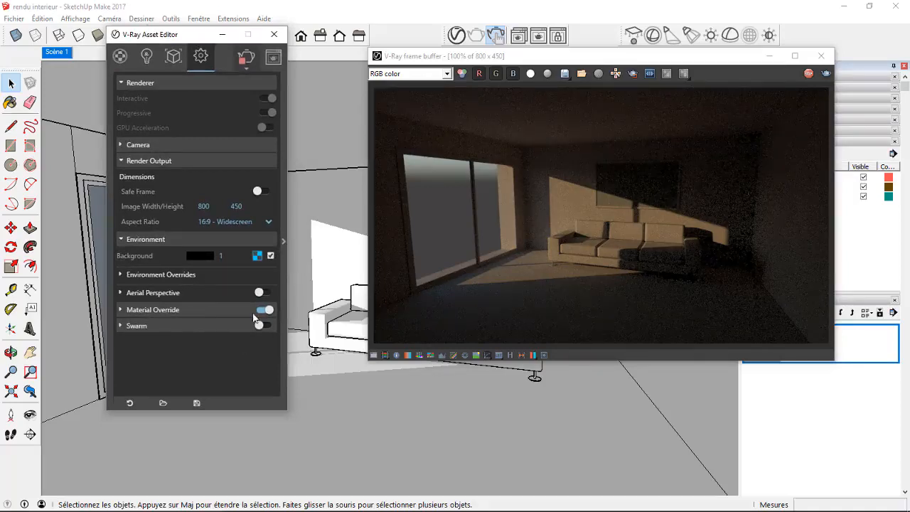
left_click(121, 238)
left_click(120, 238)
left_click(258, 257)
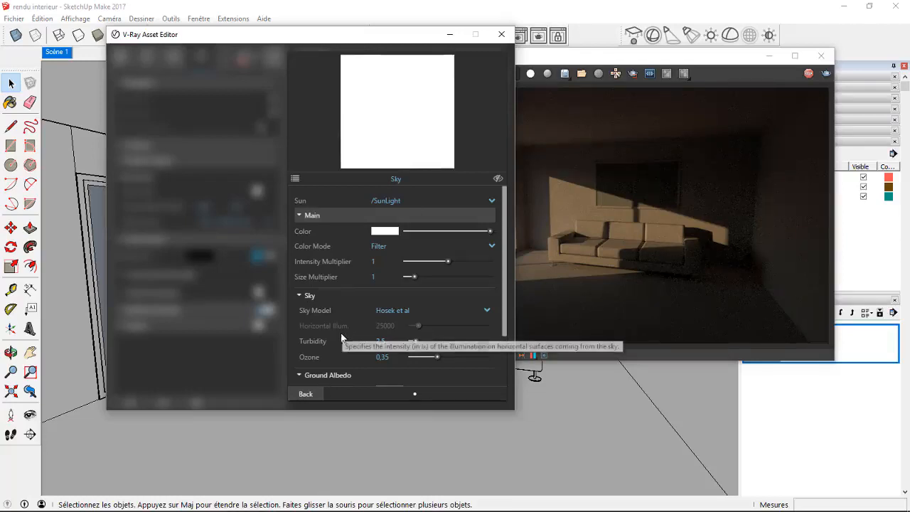
mouse_move(337, 350)
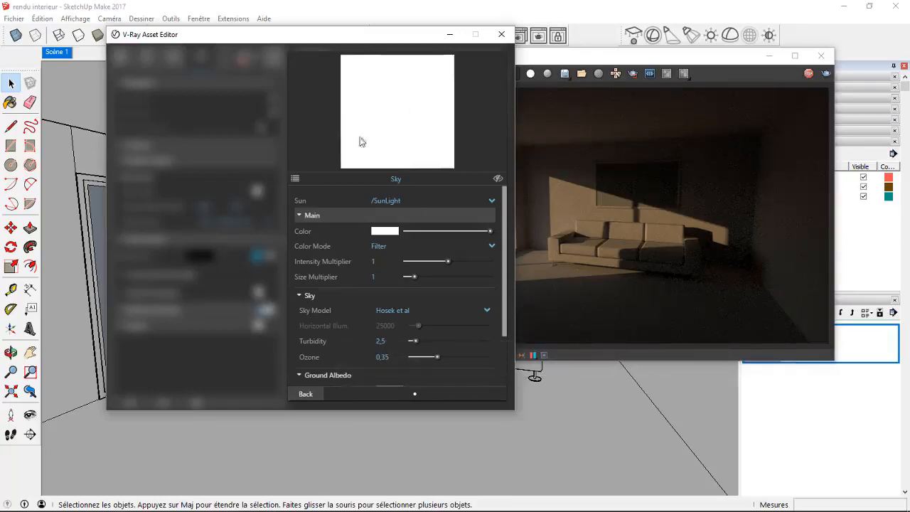
left_click(306, 393)
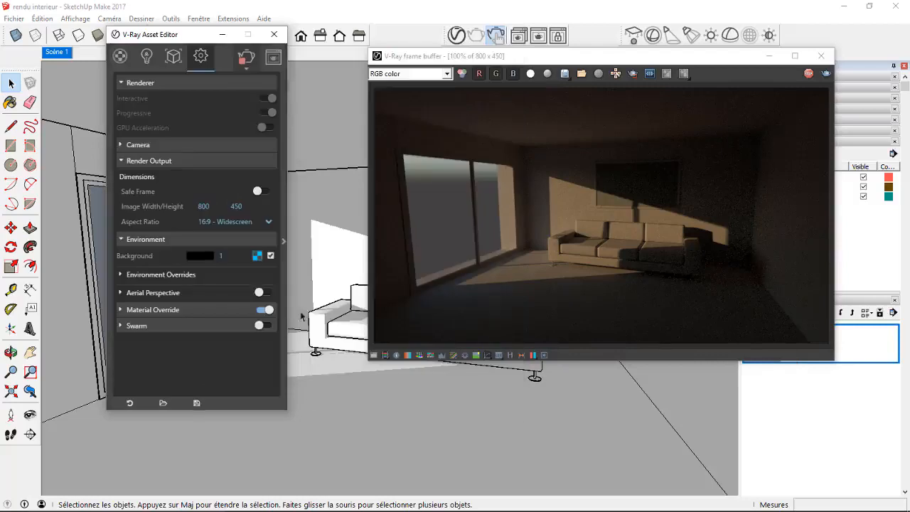
Disable the environment background texture and set the background color to light blue, RGB 210, 237, 251.
left_click(271, 256)
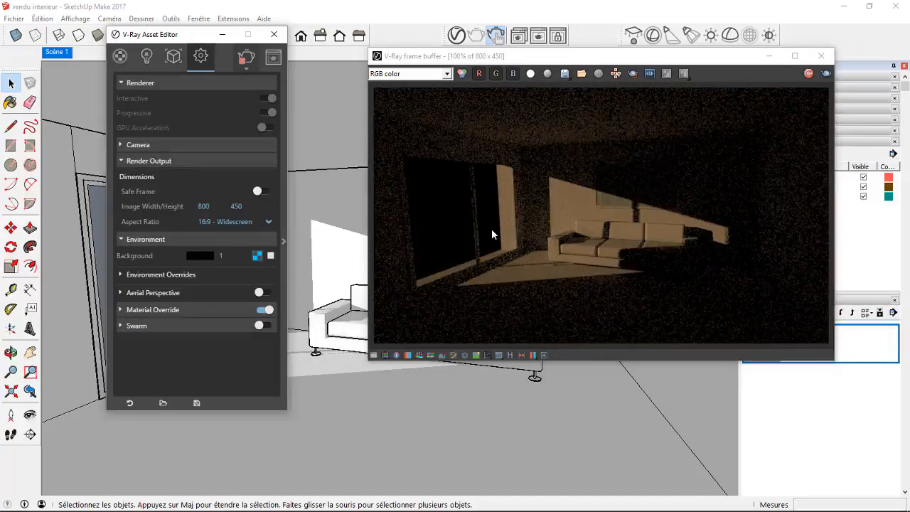
left_click(207, 258)
left_click_drag(298, 98, 298, 83)
left_click(355, 85)
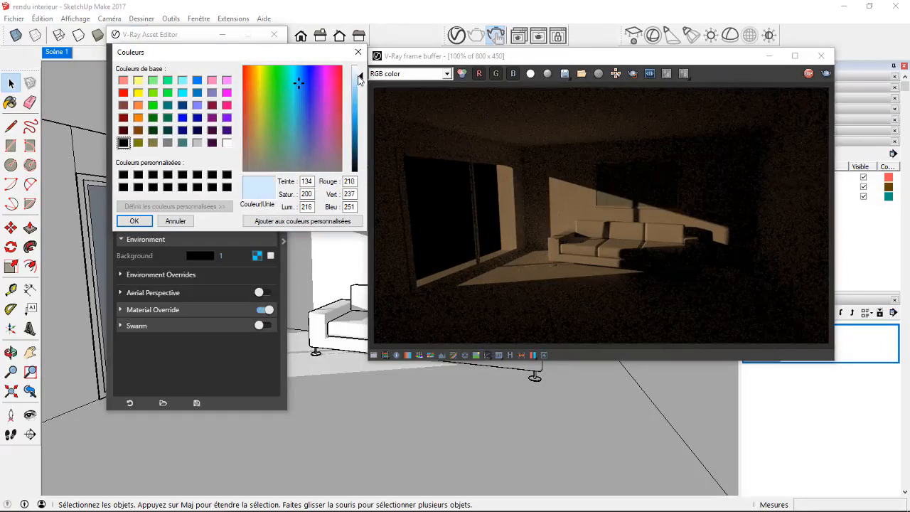
left_click(135, 221)
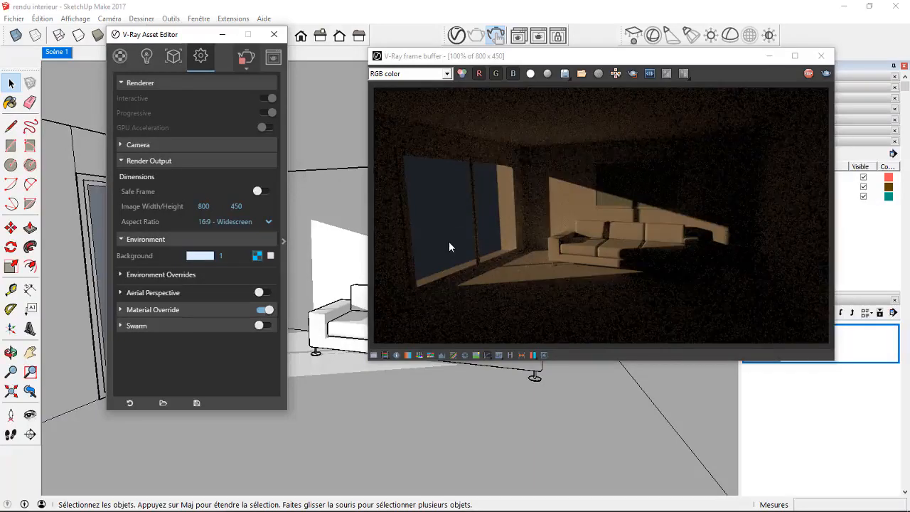
Reset the environment background color to black and re-enable the background's sky texture.
left_click(200, 256)
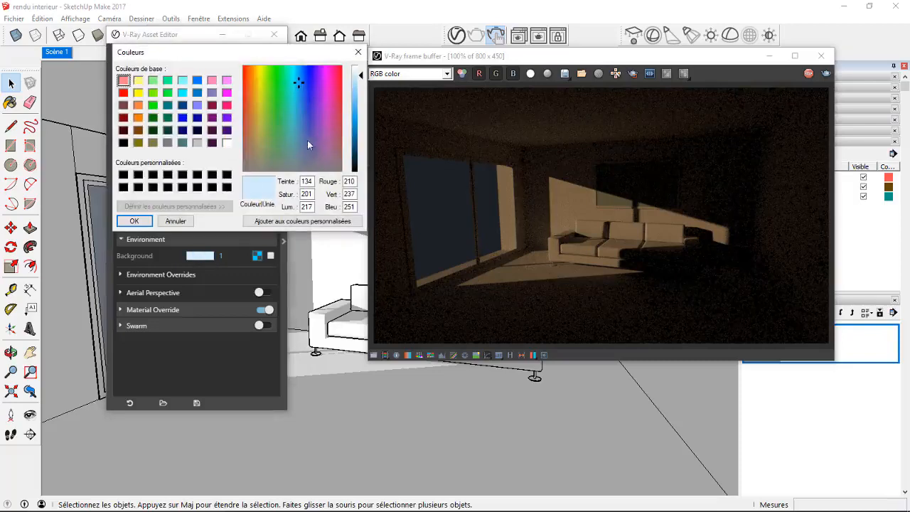
left_click_drag(361, 76, 364, 174)
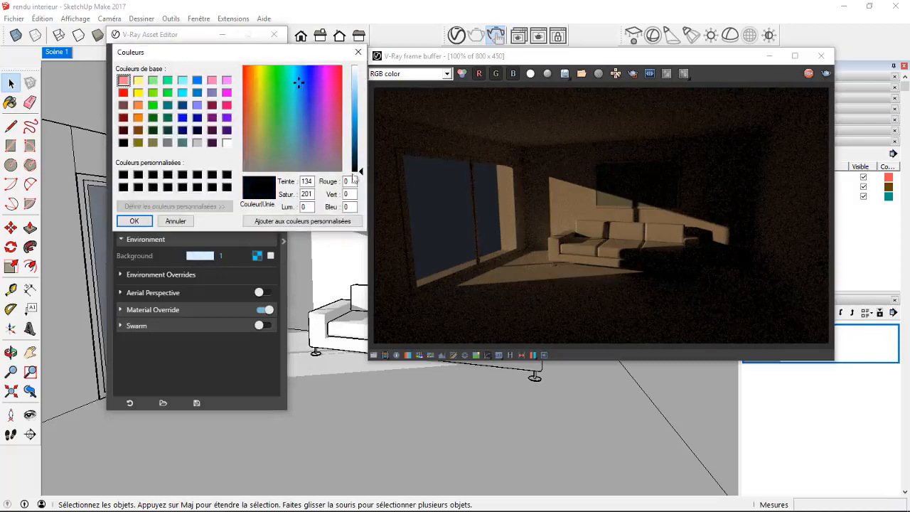
left_click(133, 222)
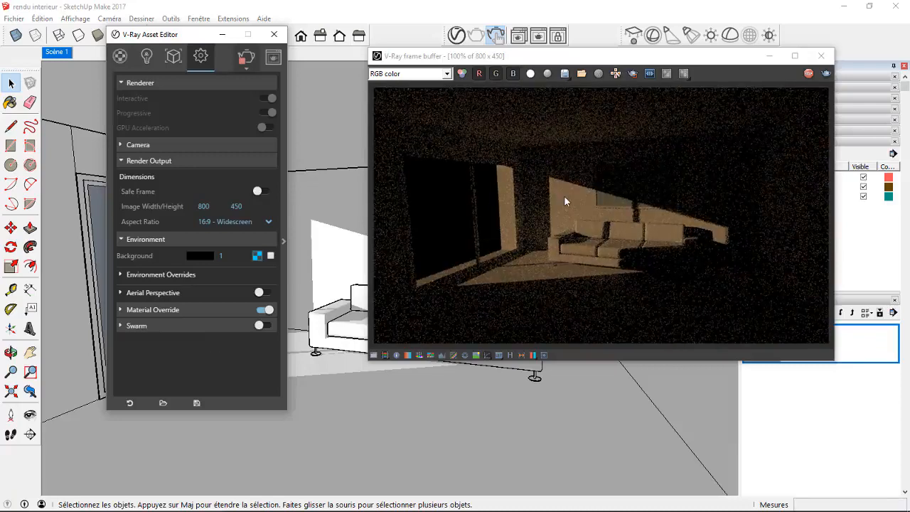
left_click(270, 256)
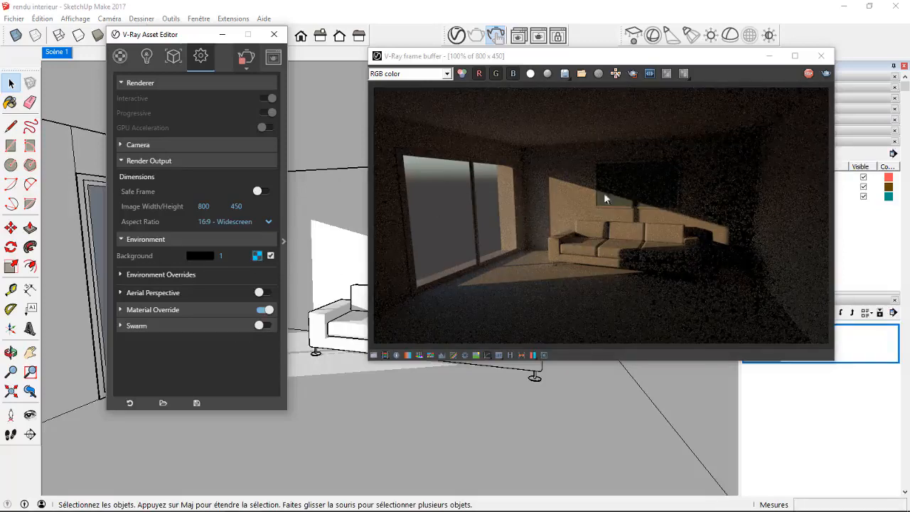
Set the environment background intensity to 5, and raise it further to 100.
left_click_drag(229, 257, 216, 256)
key("Return")
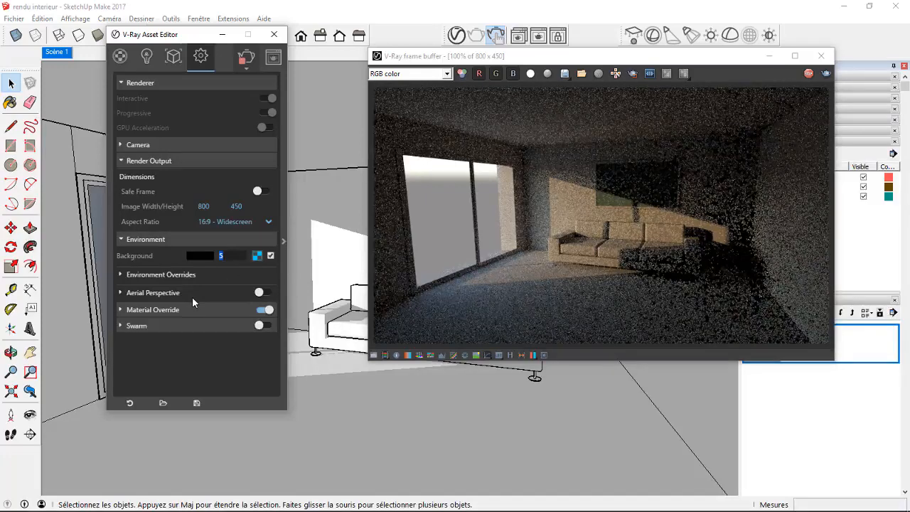
type("100")
key("Return")
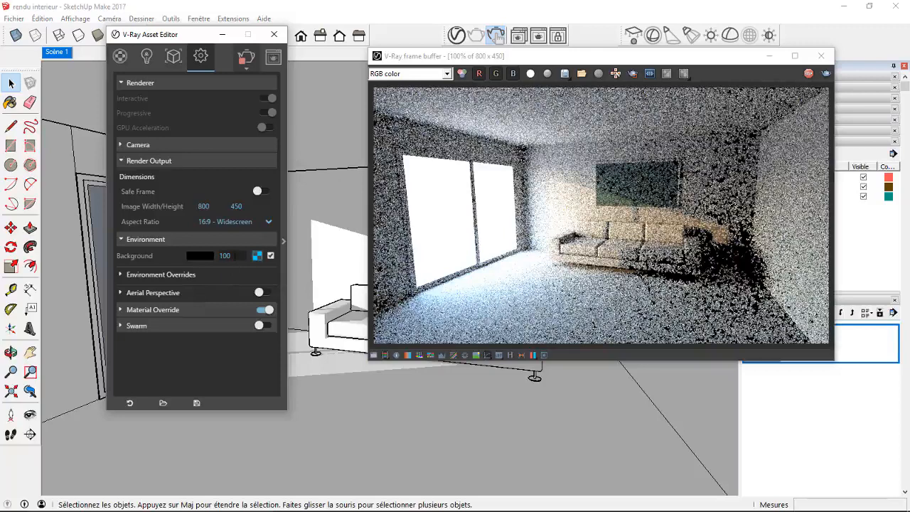
Reduce the environment background intensity to 1, and set it to 5.
left_click_drag(235, 256, 225, 256)
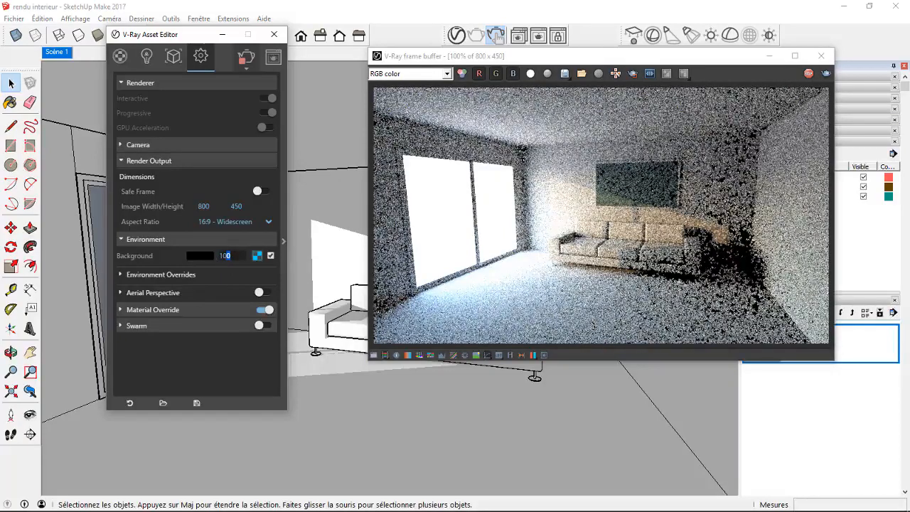
key("BackSpace")
key("BackSpace")
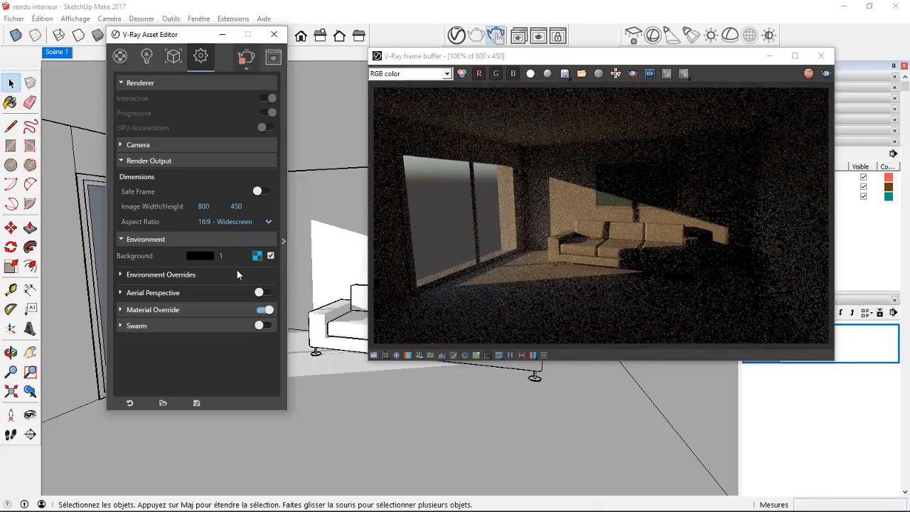
double_click(219, 257)
type("5")
key("Return")
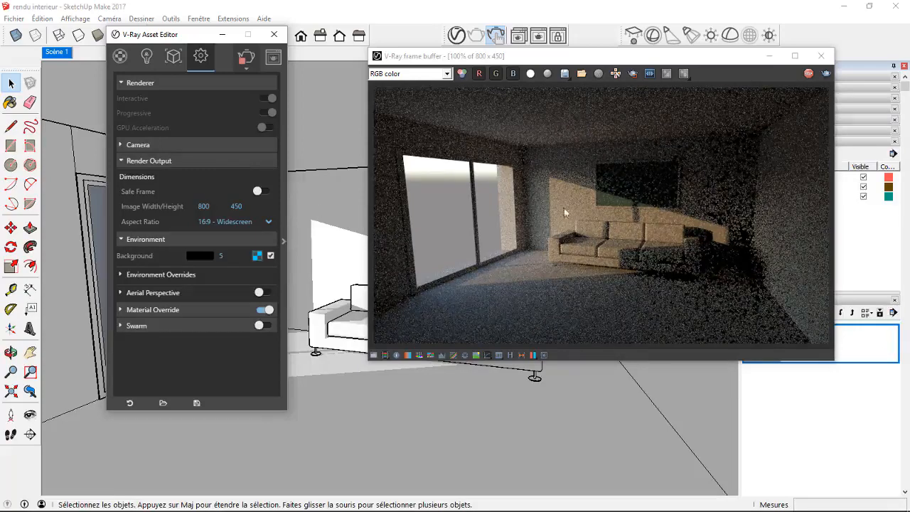
Open the parameters of the SunLight in the V-Ray lights list, keeping the render preview in view.
left_click(147, 57)
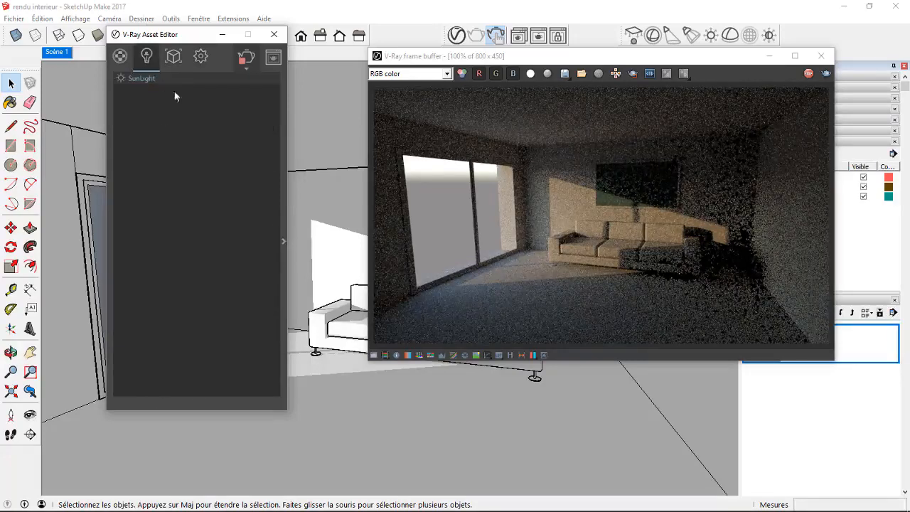
left_click(283, 244)
left_click_drag(342, 35, 261, 79)
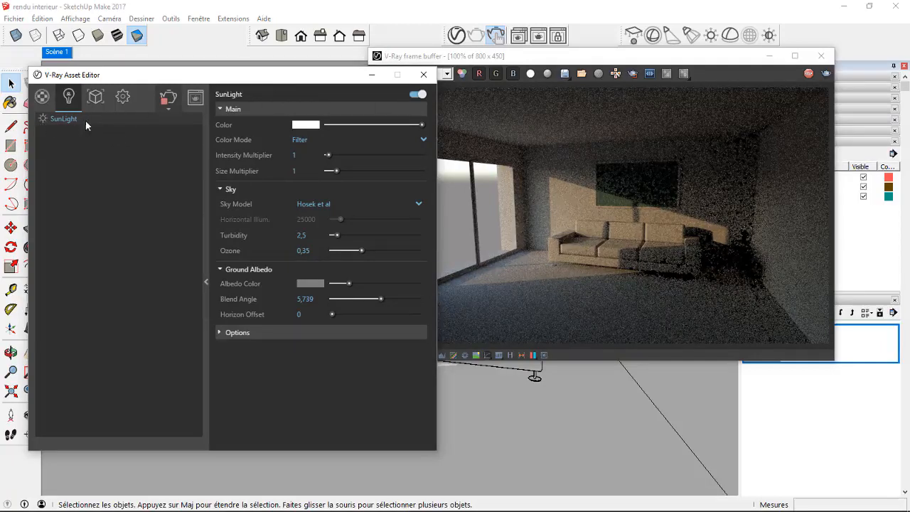
Switch the SunLight off to compare the interactive render without direct sun, and switch it back on.
left_click(417, 95)
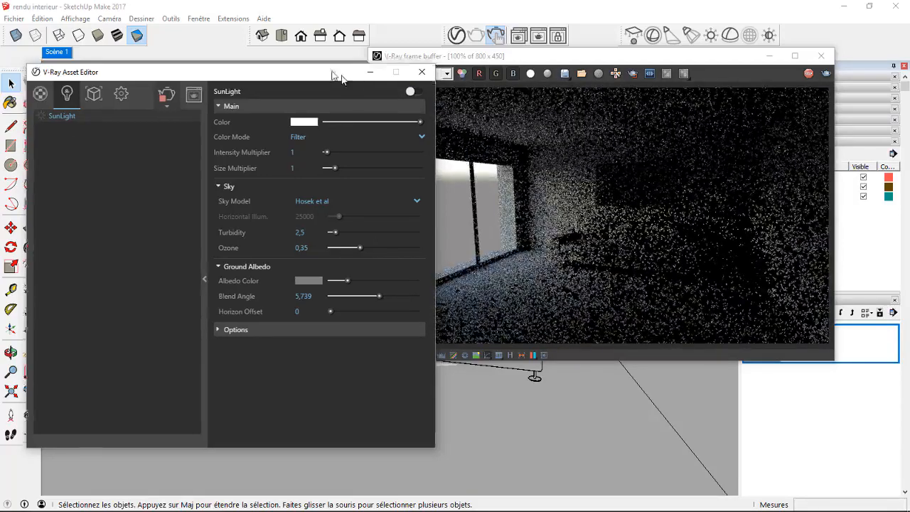
left_click_drag(335, 76, 306, 61)
left_click_drag(596, 60, 675, 62)
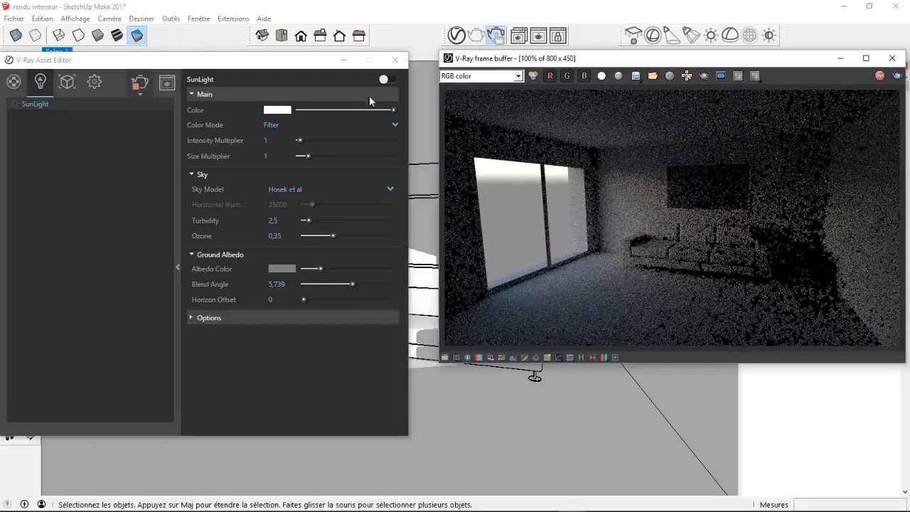
left_click(387, 81)
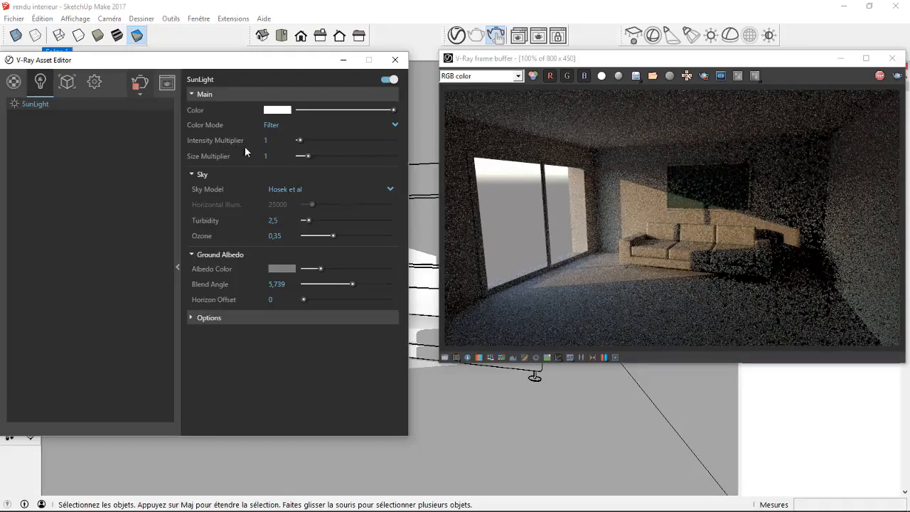
Set the SunLight's intensity multiplier to 2, and raise it further to 10.
left_click(269, 140)
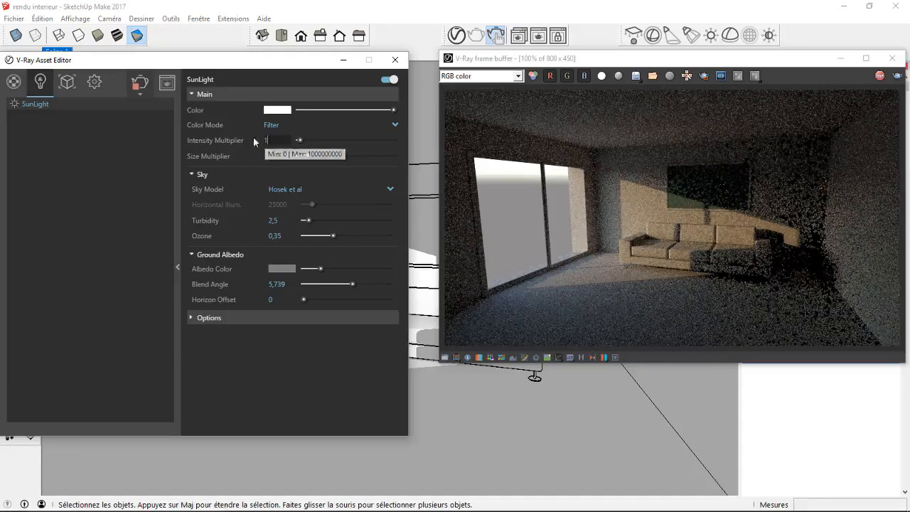
type("2")
key("Return")
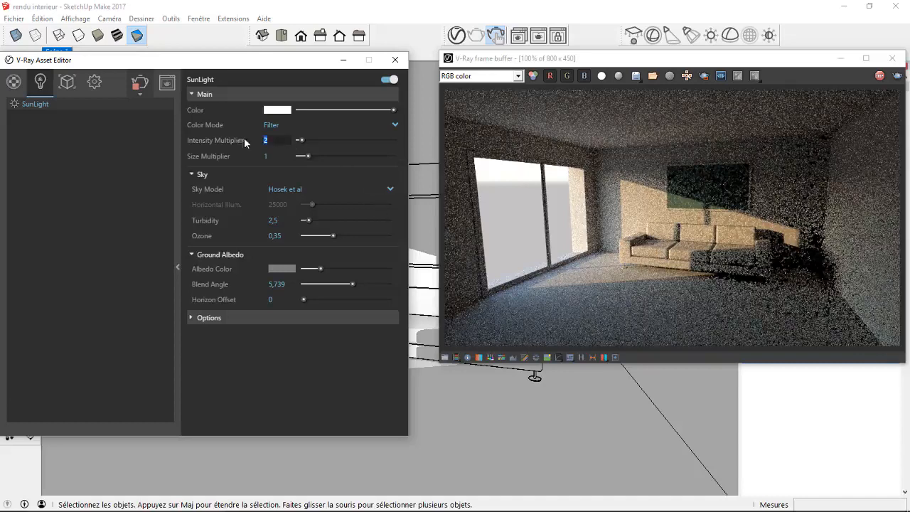
type("10")
key("Return")
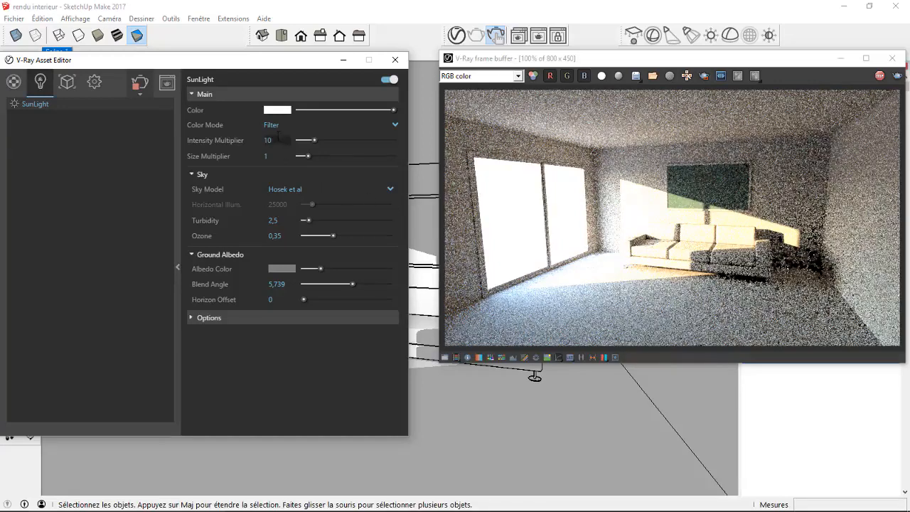
Lower the SunLight's intensity multiplier to 5, and reduce it further to 2.
double_click(269, 140)
type("5")
key("Return")
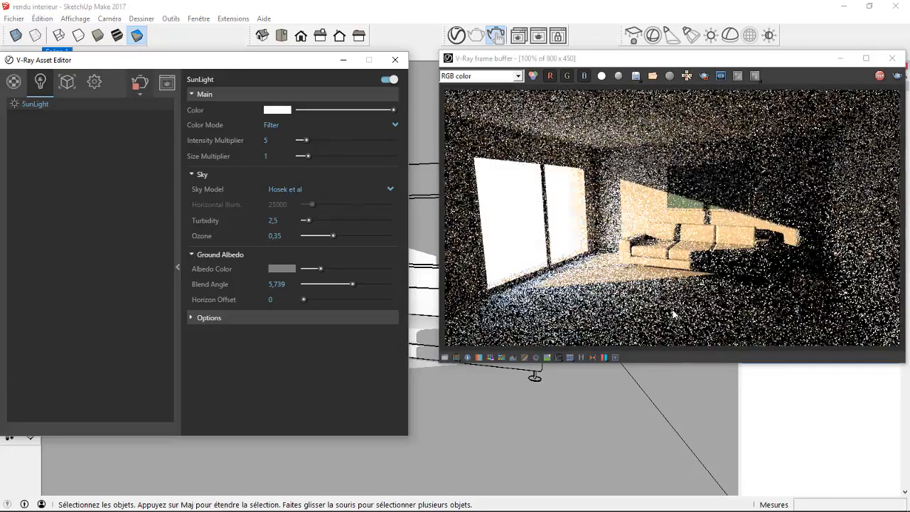
left_click_drag(273, 141, 229, 141)
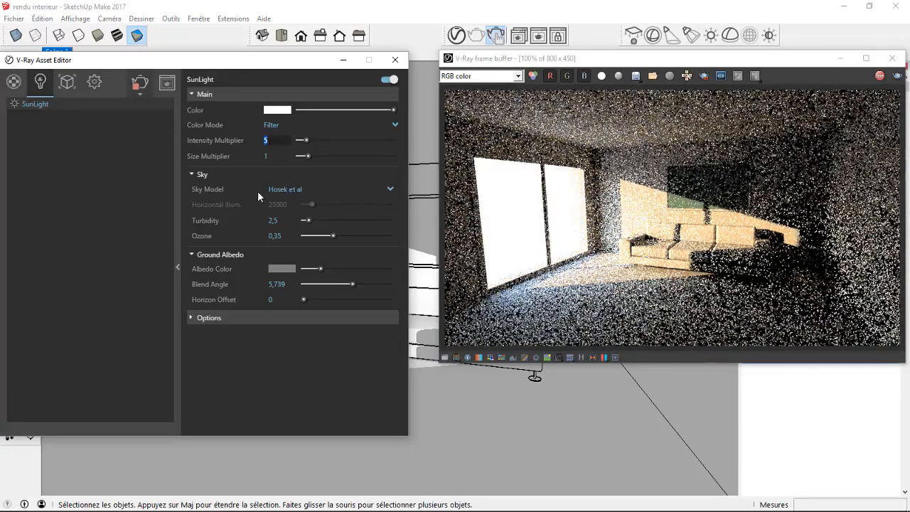
type("2")
key("Return")
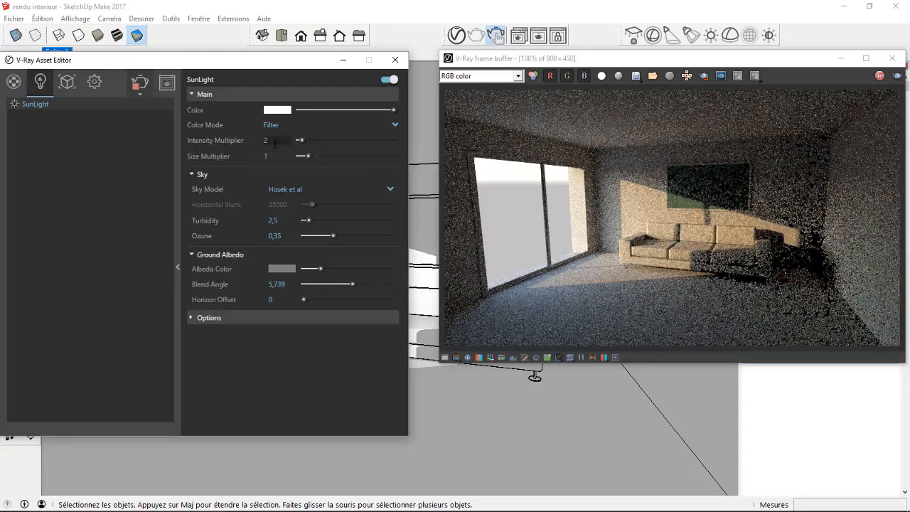
Try a SunLight size multiplier of 5 to compare the shadow edges around the sofa, and reset it to 1.
scroll(719, 248, "up", 1)
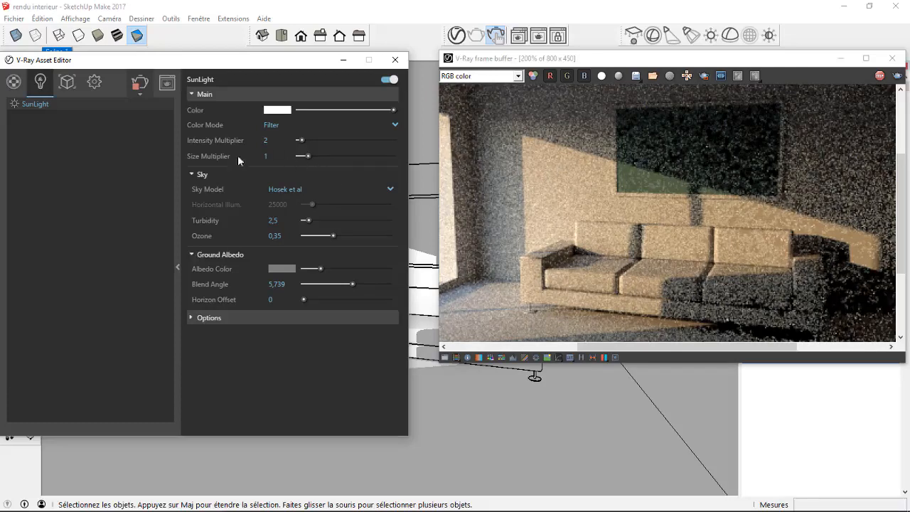
double_click(266, 156)
type("5")
key("Return")
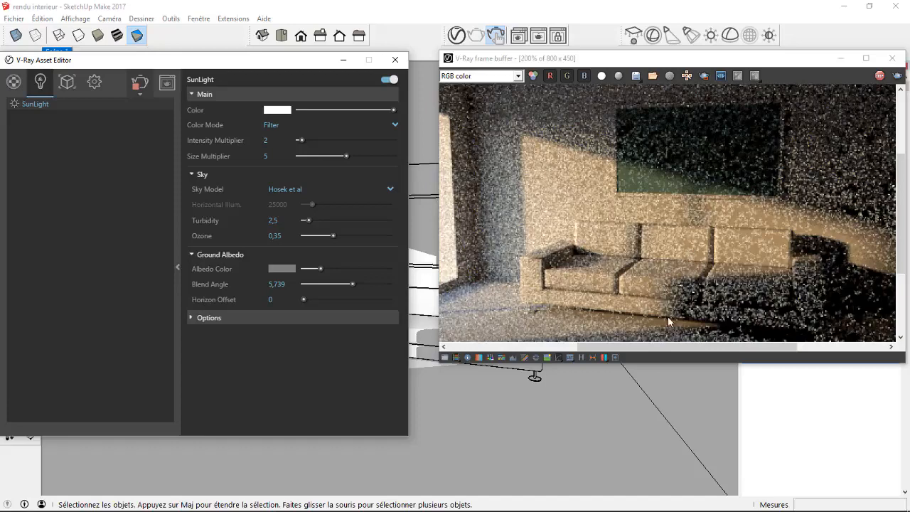
left_click(268, 156)
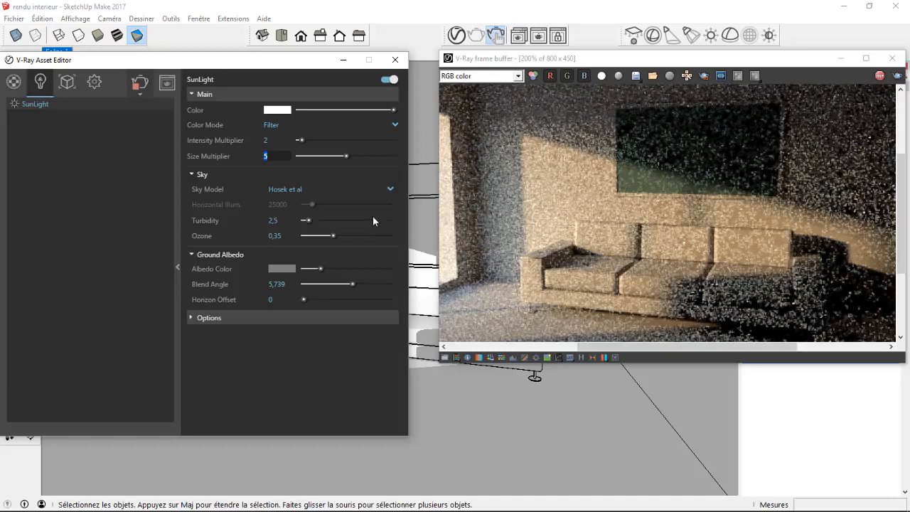
type("1")
key("Return")
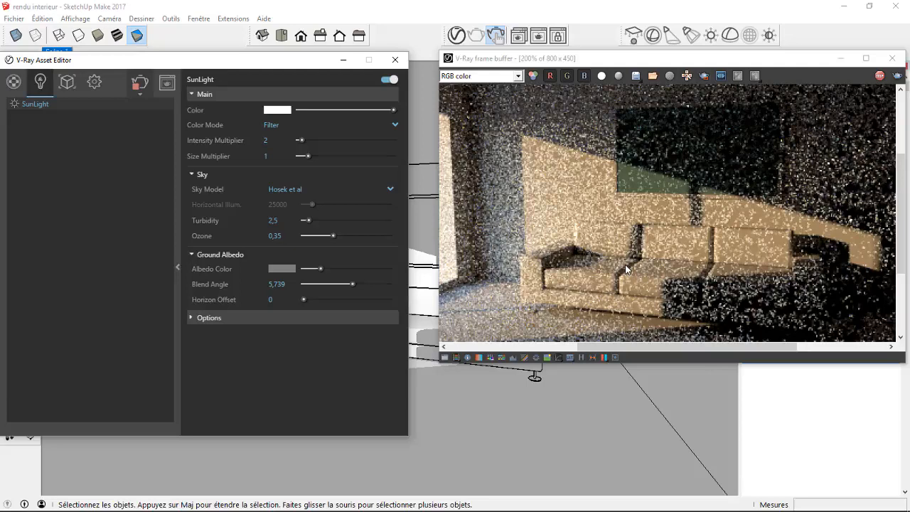
scroll(679, 266, "down", 1)
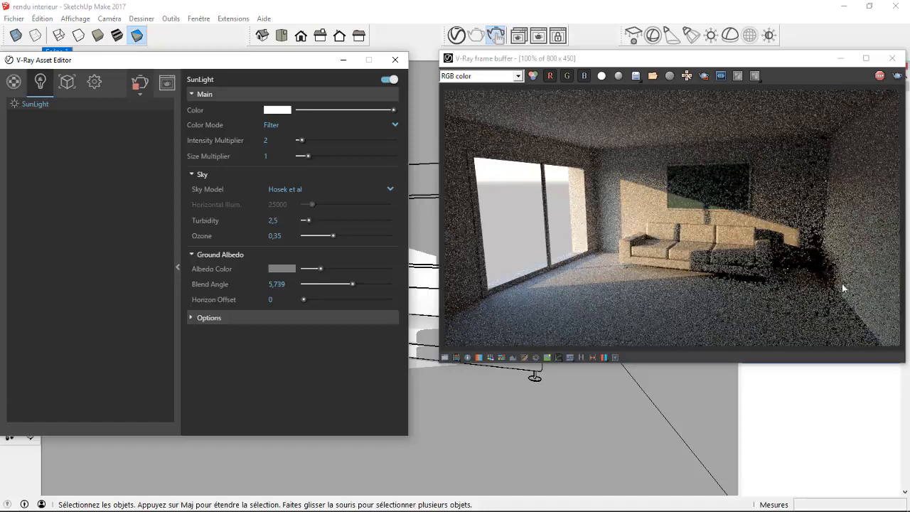
Switch from SketchUp to the Windows desktop and open the image file 1.
left_click(845, 7)
double_click(26, 466)
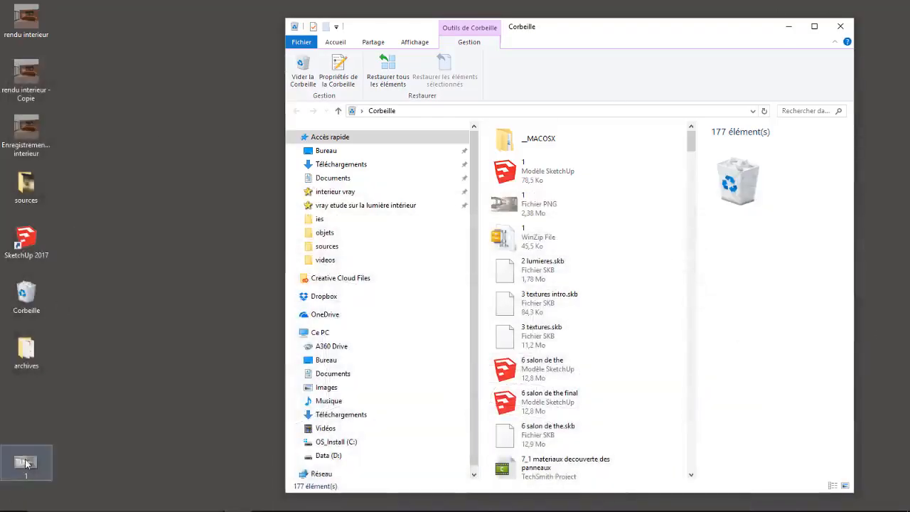